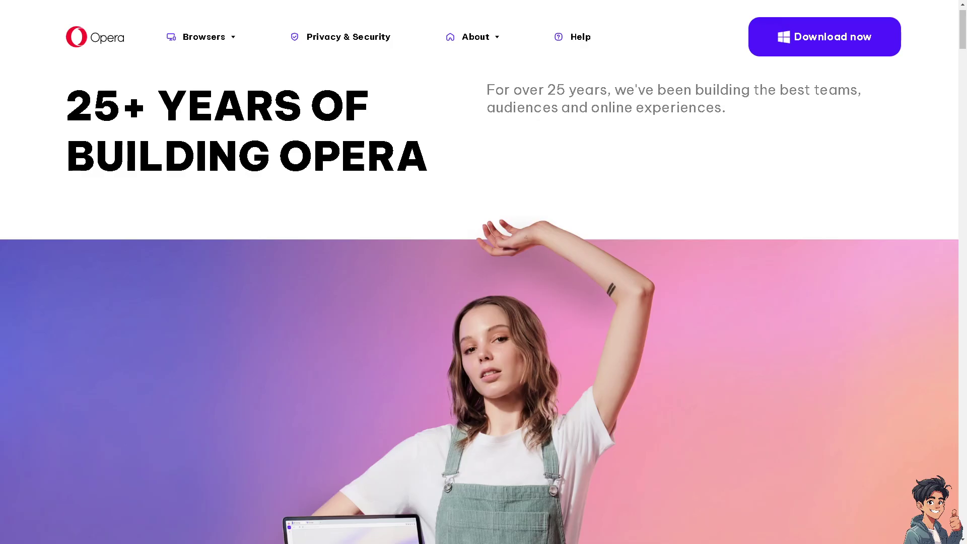
- Start the Opera browser download from opera.com's Download now button
left_click(789, 51)
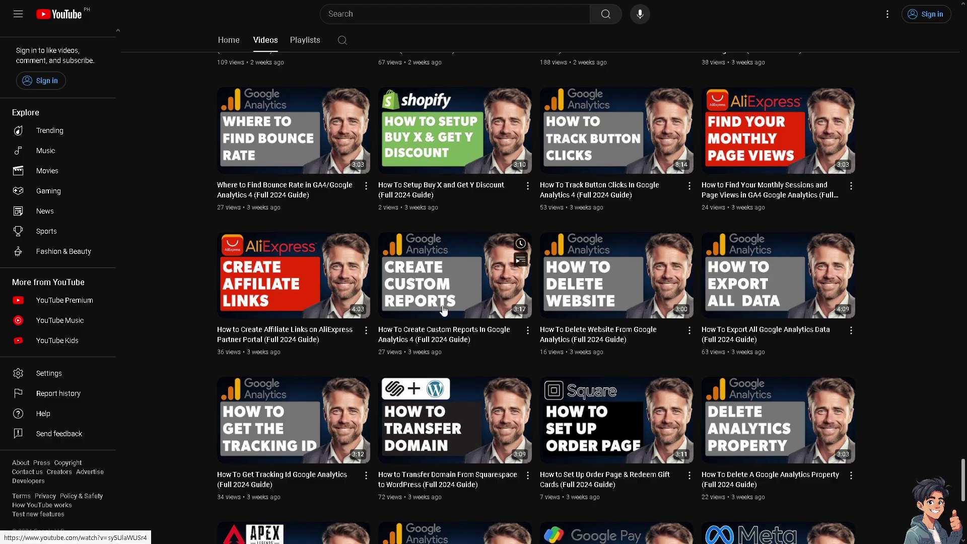
scroll(452, 318, "down", 2)
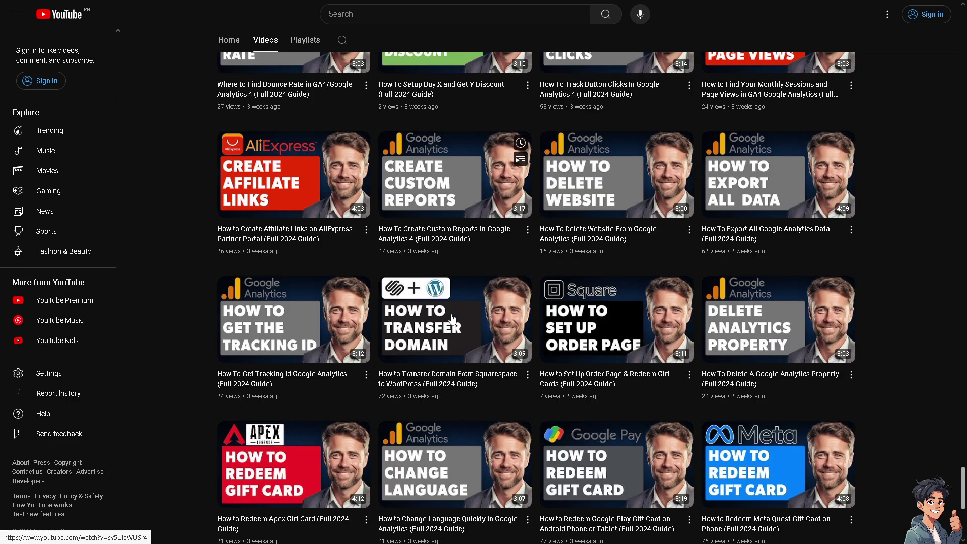
scroll(452, 318, "down", 2)
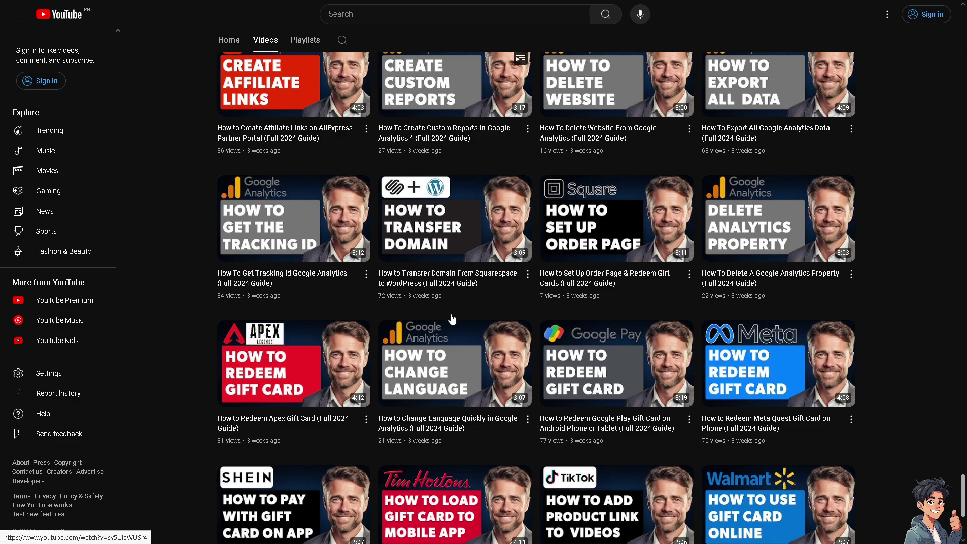
scroll(452, 319, "down", 1)
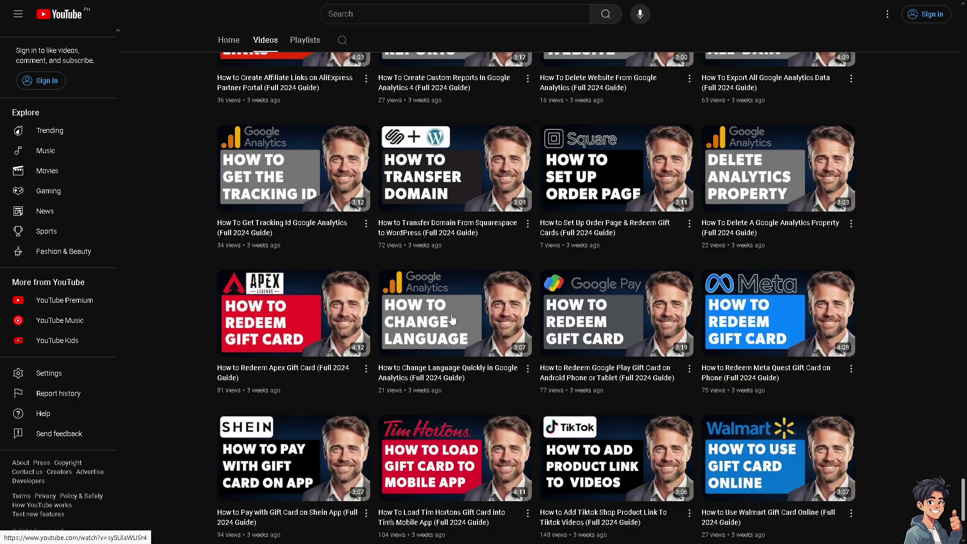
scroll(451, 319, "down", 1)
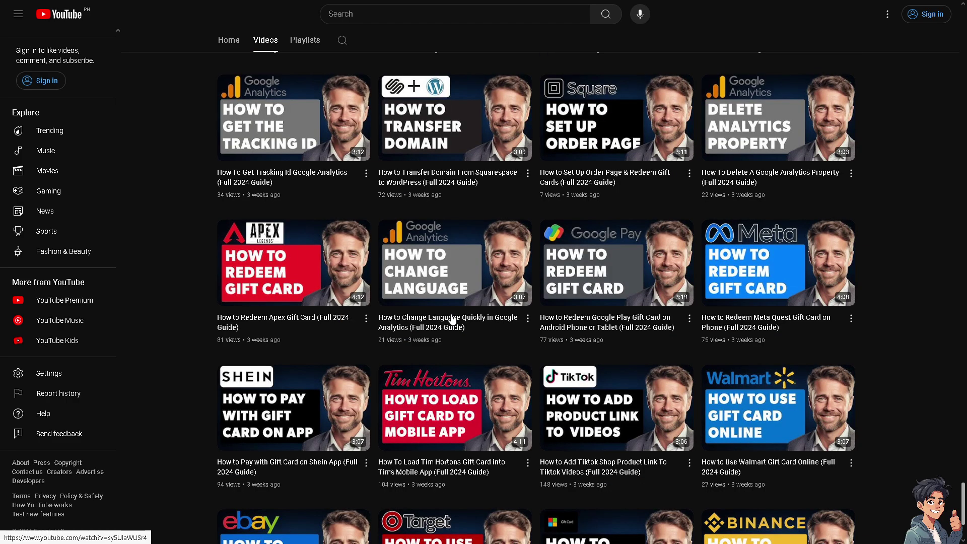
mouse_move(452, 320)
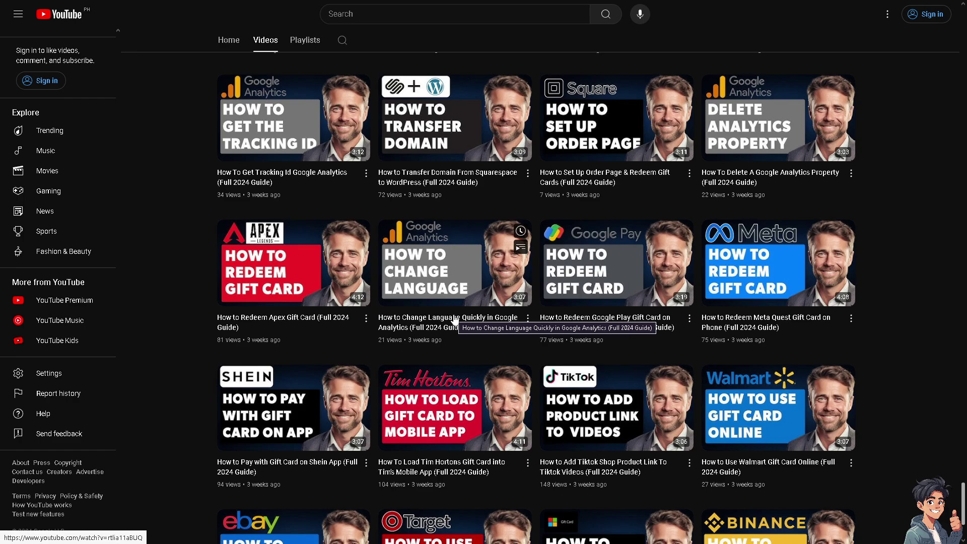
scroll(454, 319, "down", 2)
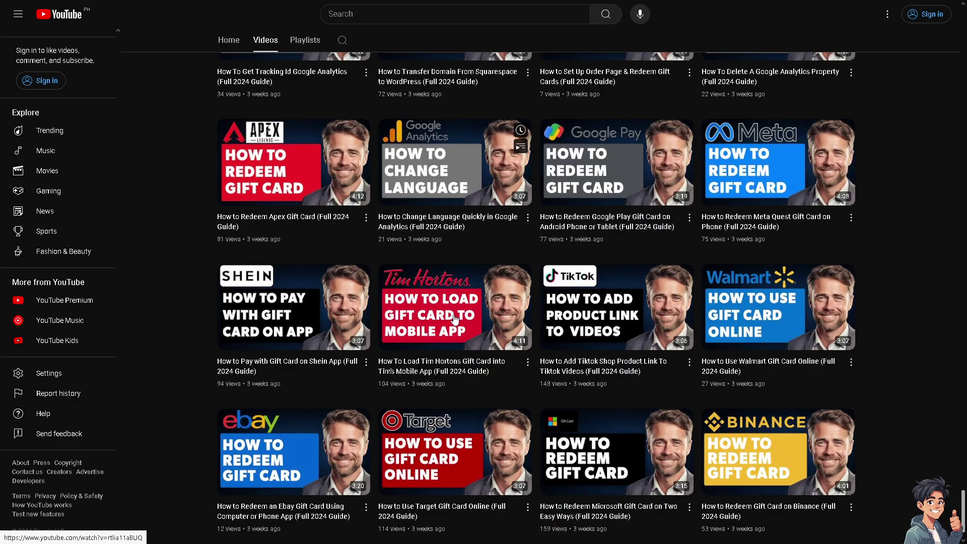
- Exit full screen, close the extra Settings tab, and reopen Settings via the sidebar gear
key("F11")
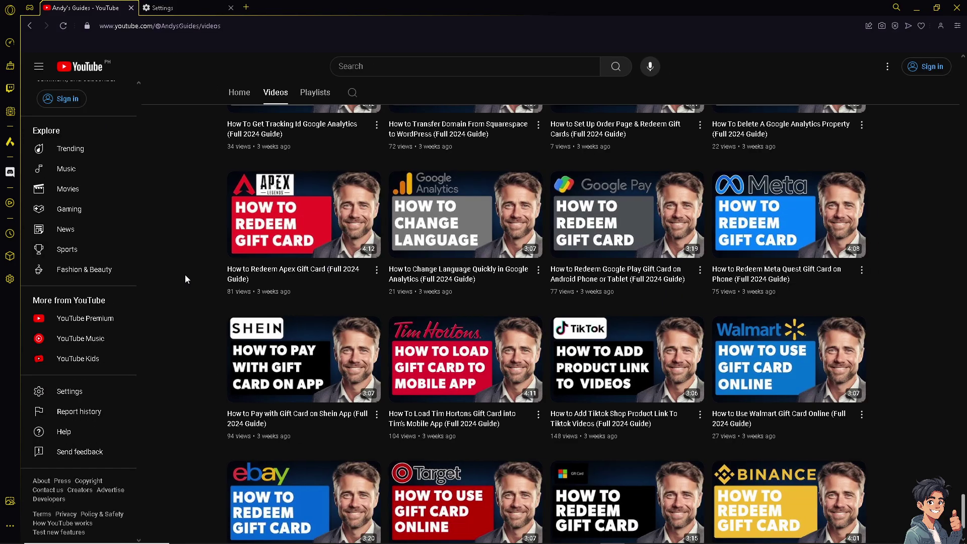
left_click(231, 8)
left_click(957, 26)
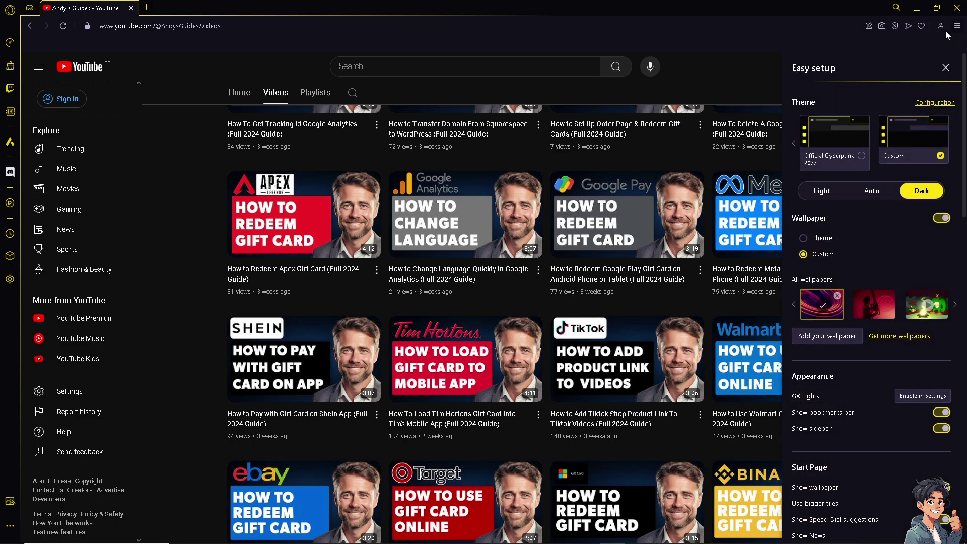
scroll(856, 255, "down", 15)
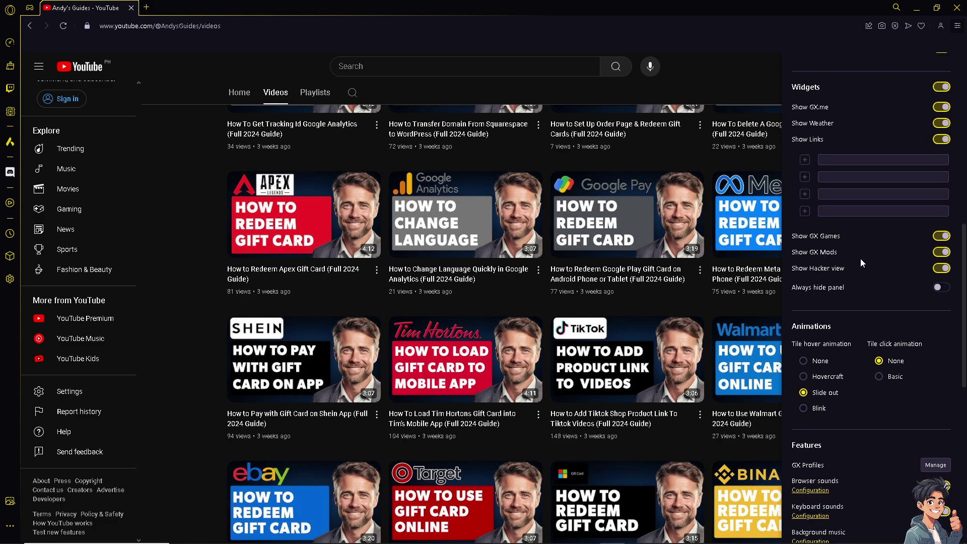
scroll(860, 258, "down", 3)
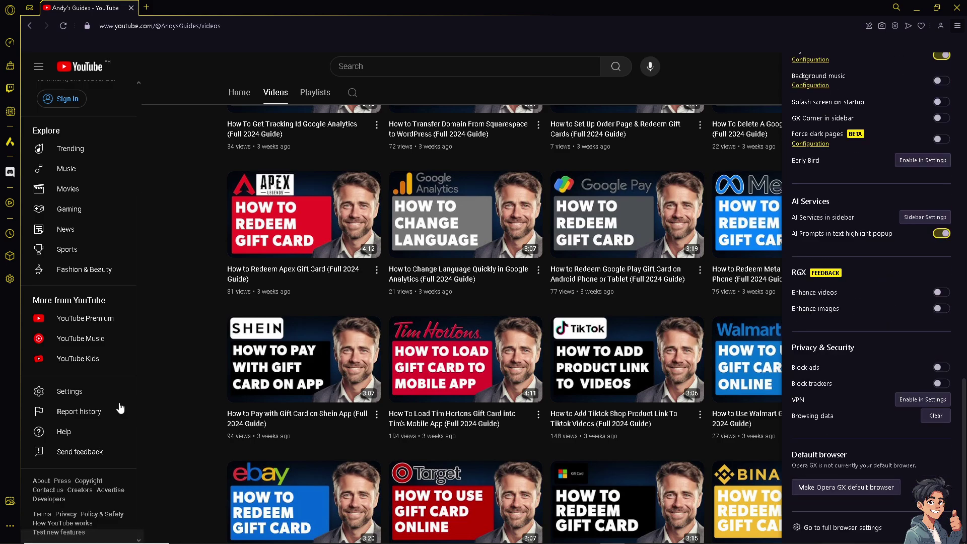
left_click(9, 278)
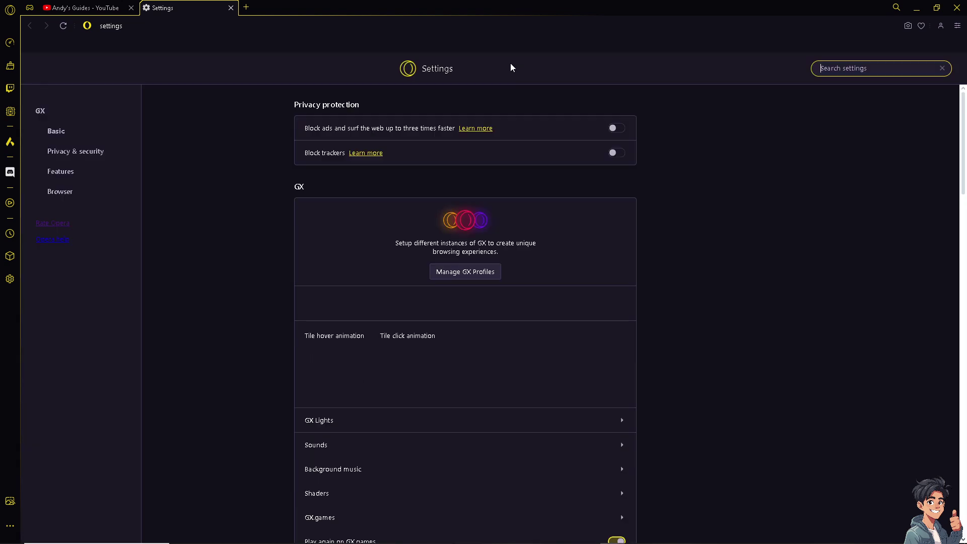
key("F11")
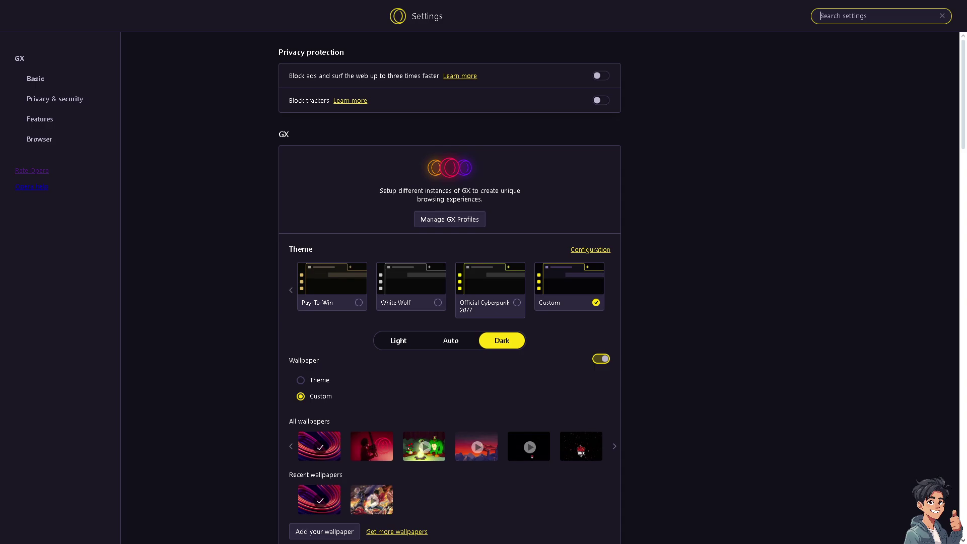
type("use a p")
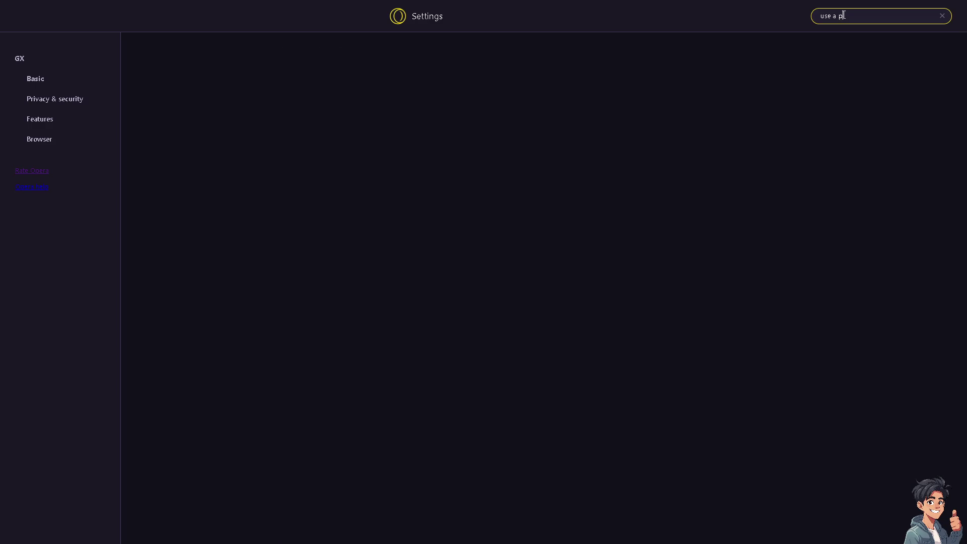
key("Escape")
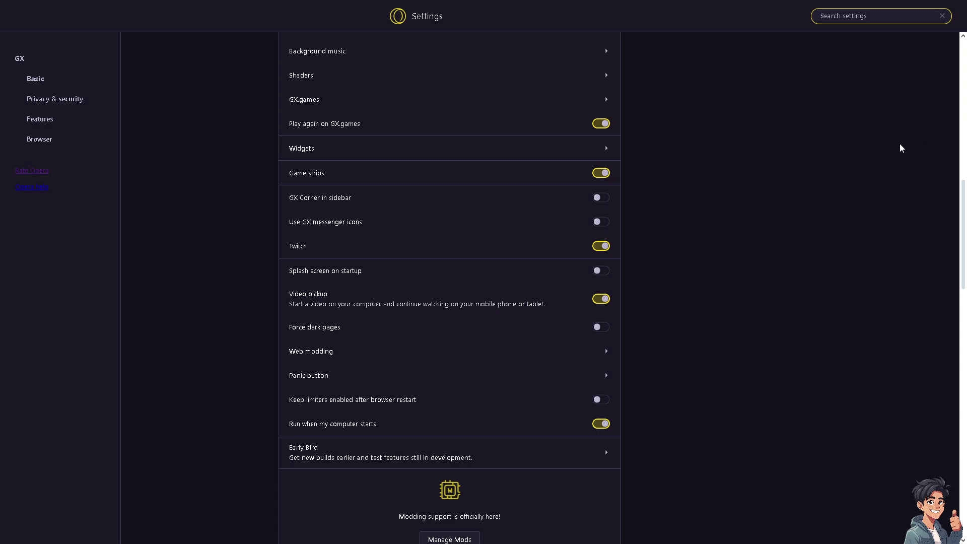
key("F11")
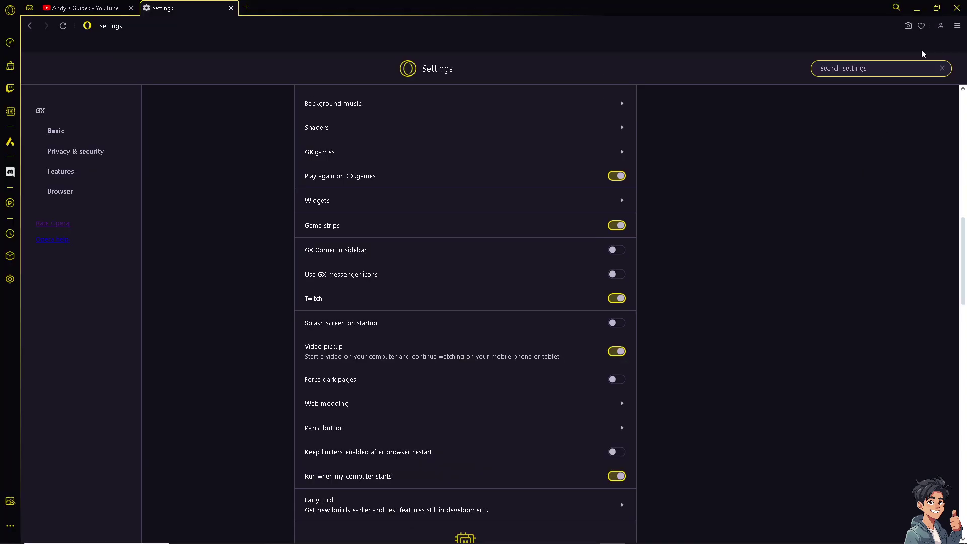
- Go from the Easy setup panel to the full browser settings, shown full screen
left_click(957, 28)
scroll(845, 401, "down", 10)
scroll(849, 447, "down", 5)
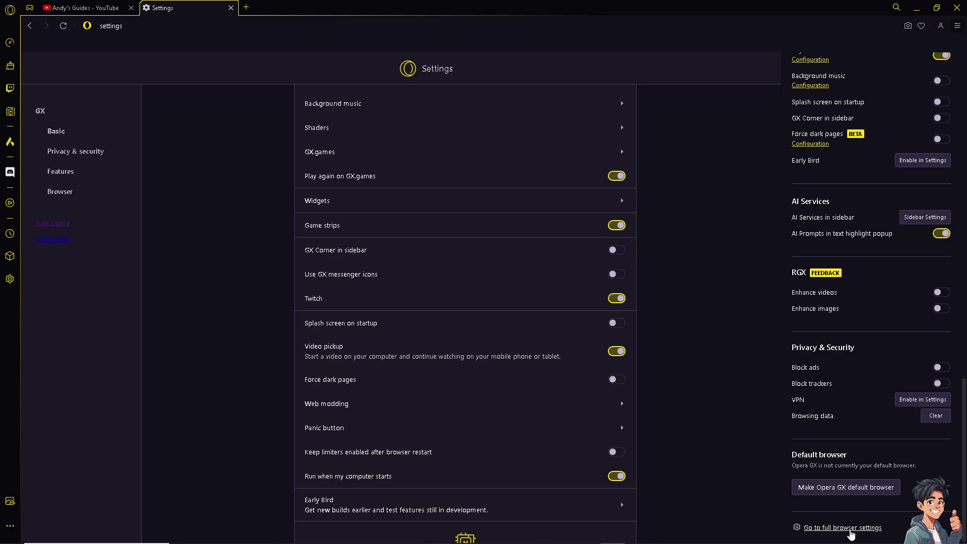
left_click(850, 528)
key("F11")
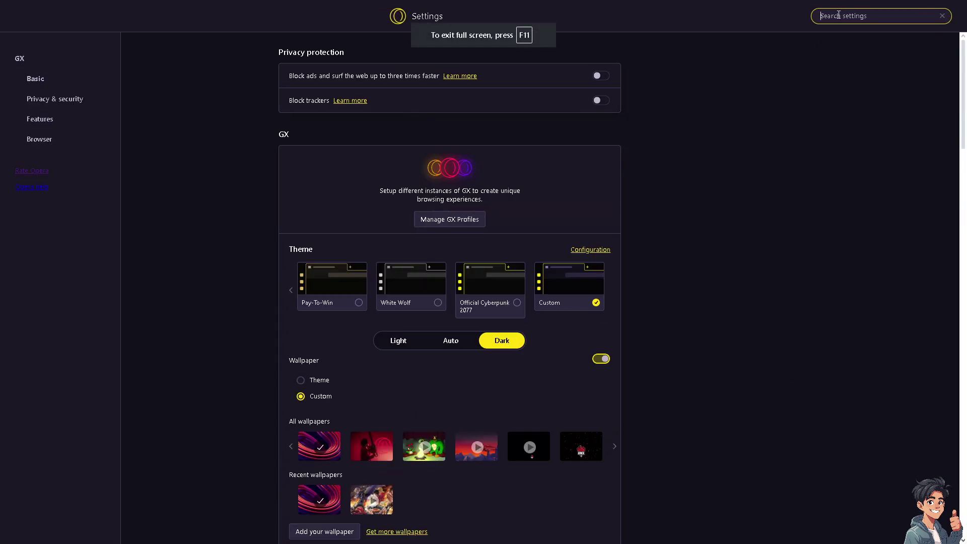
- Search settings for 'use a' and scan the matching Privacy and security results
type("use a b")
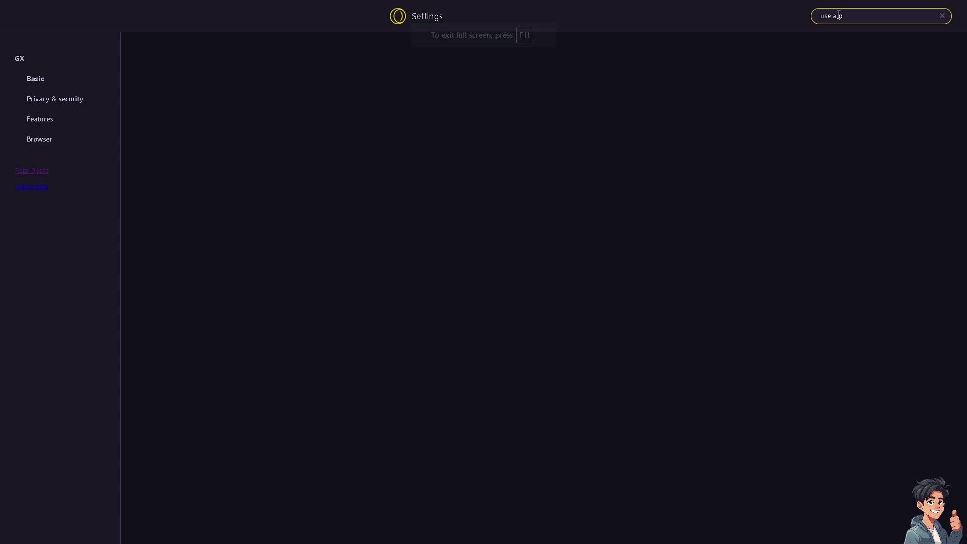
key("BackSpace")
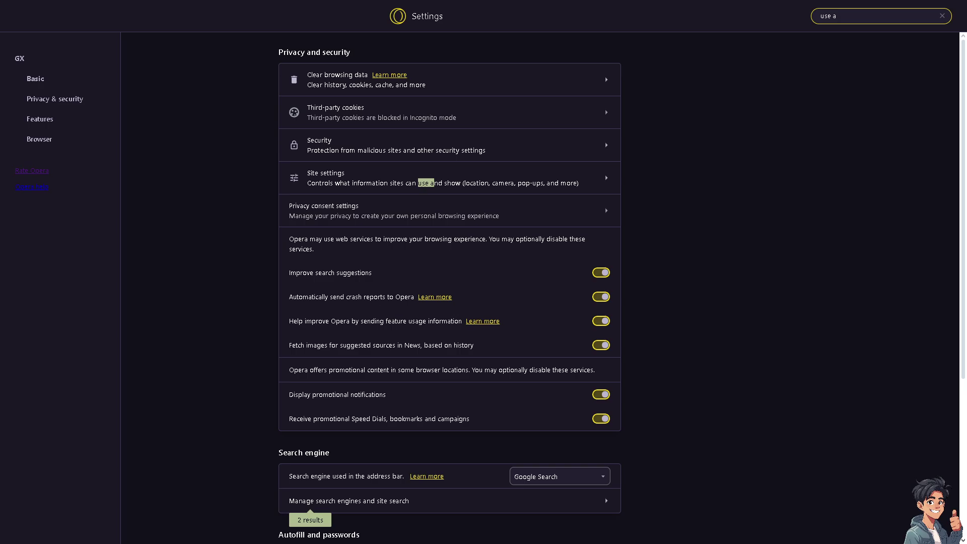
scroll(480, 250, "down", 3)
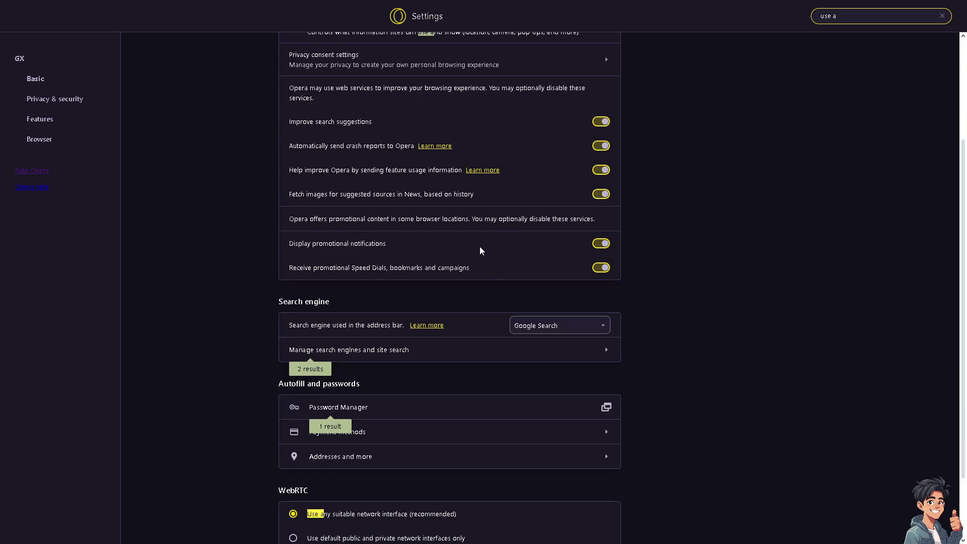
scroll(481, 250, "down", 2)
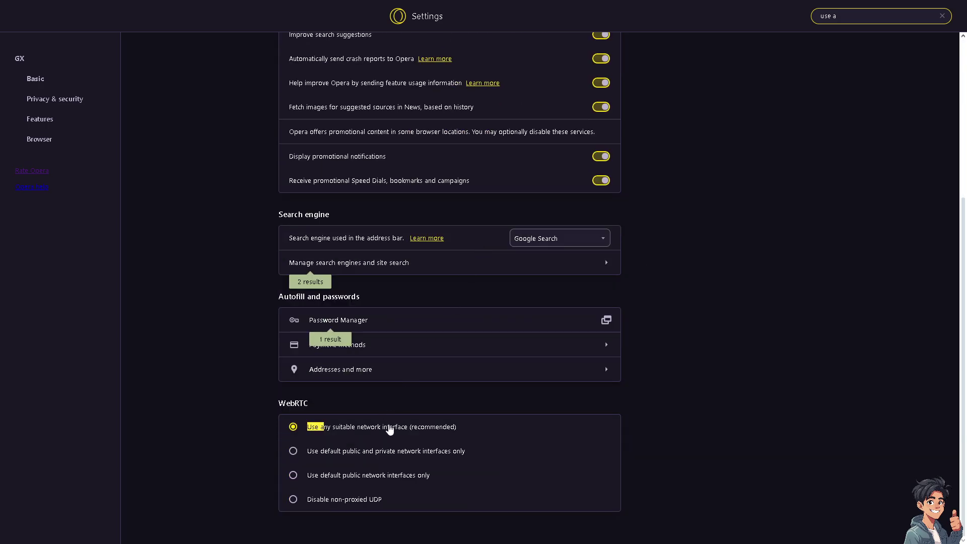
scroll(436, 402, "up", 5)
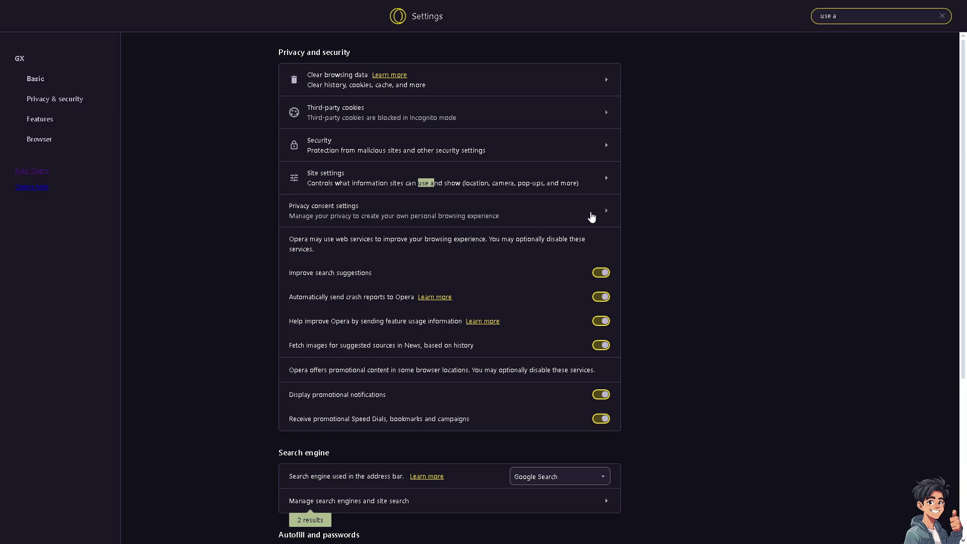
- In Privacy consent settings, leave Personalized content and Ads personalized both switched off
left_click(592, 217)
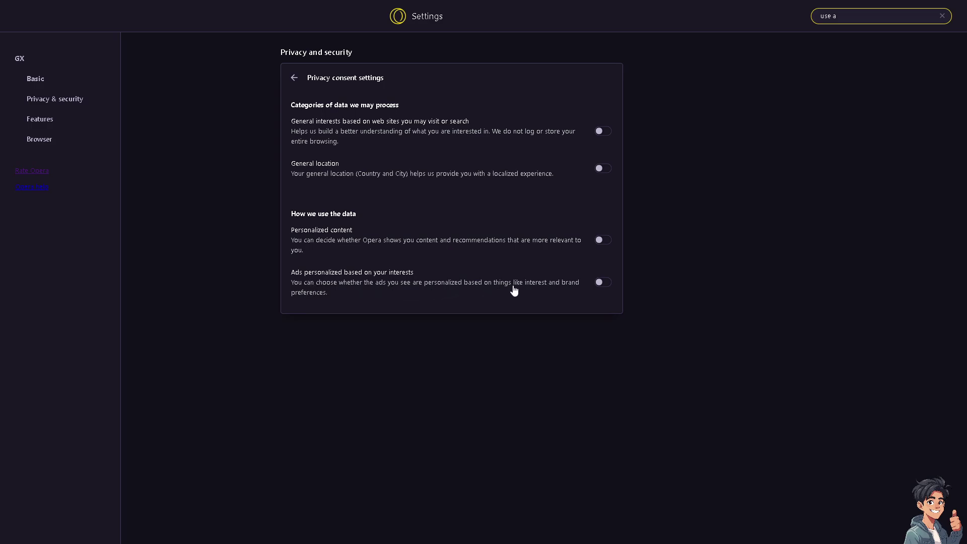
left_click(605, 284)
left_click(610, 241)
left_click(604, 241)
left_click(602, 282)
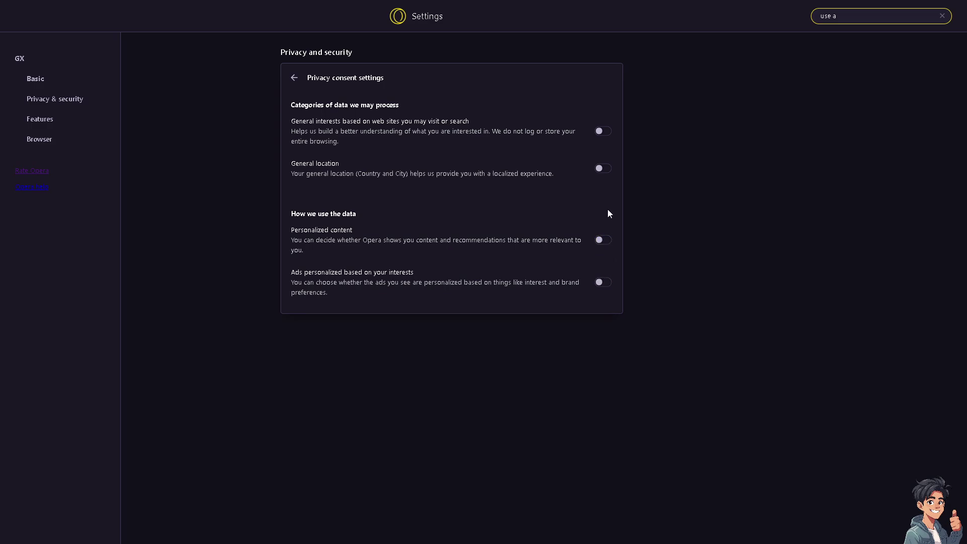